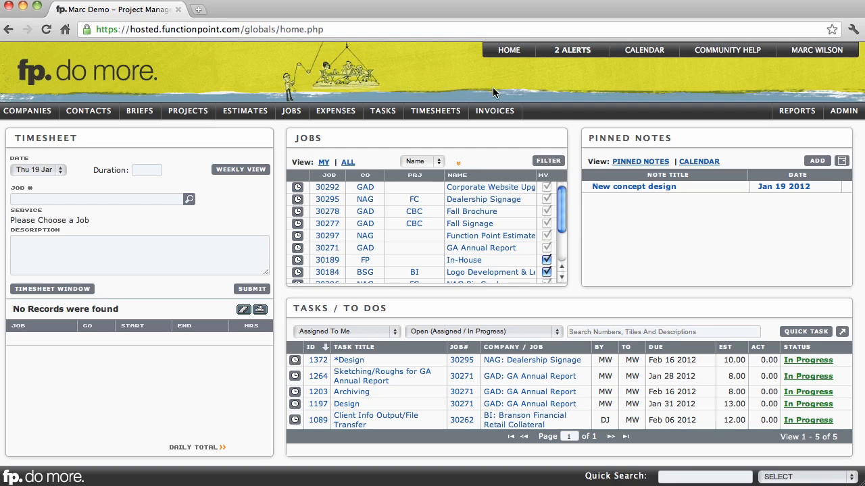
- Open the job details of the recently viewed Dealership Signage job
mouse_move(492, 116)
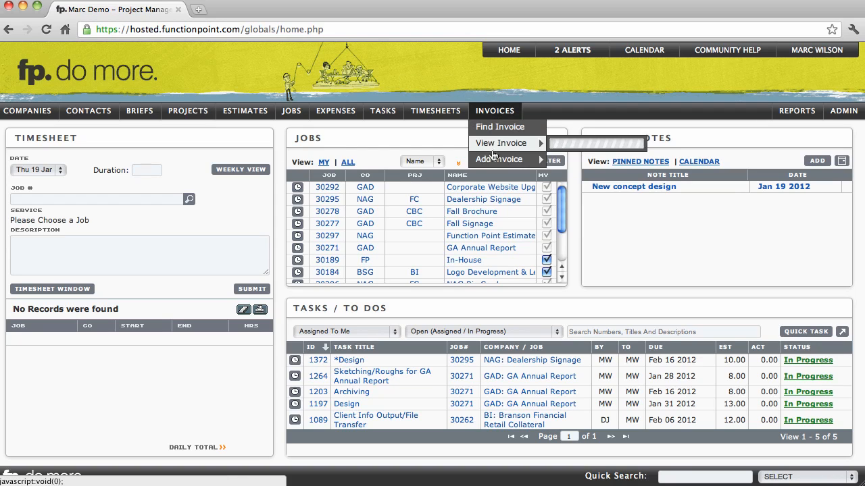
mouse_move(494, 161)
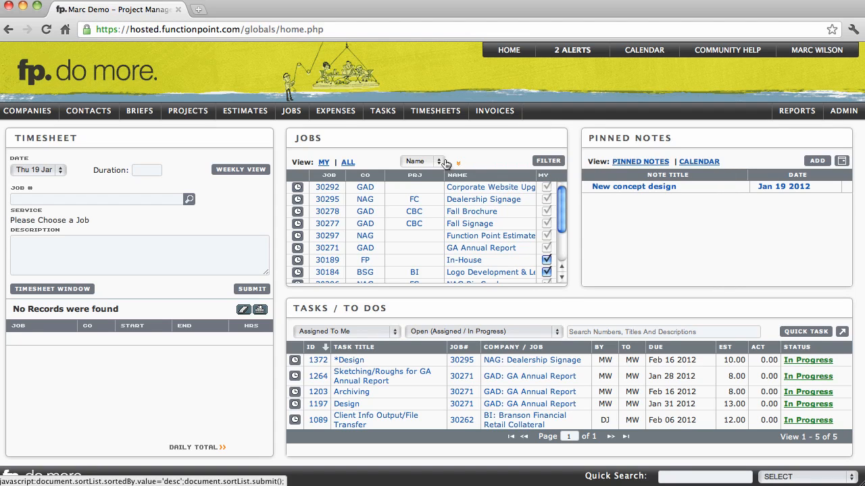
mouse_move(292, 112)
mouse_move(290, 142)
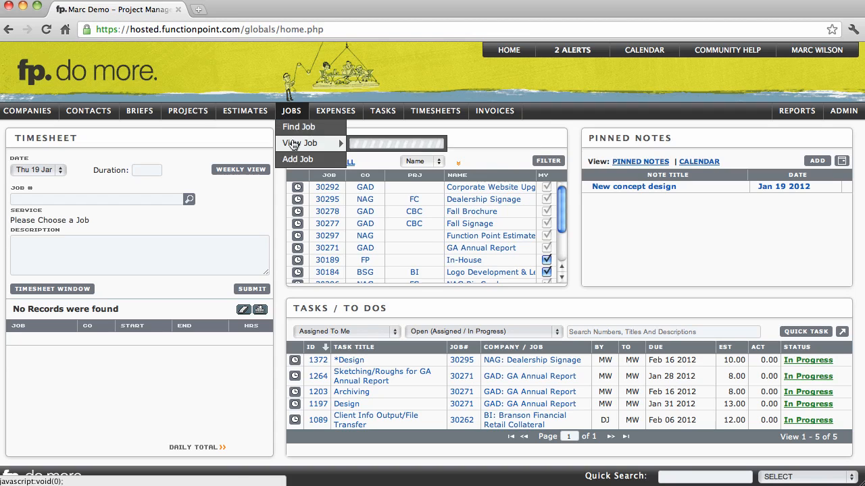
left_click(384, 143)
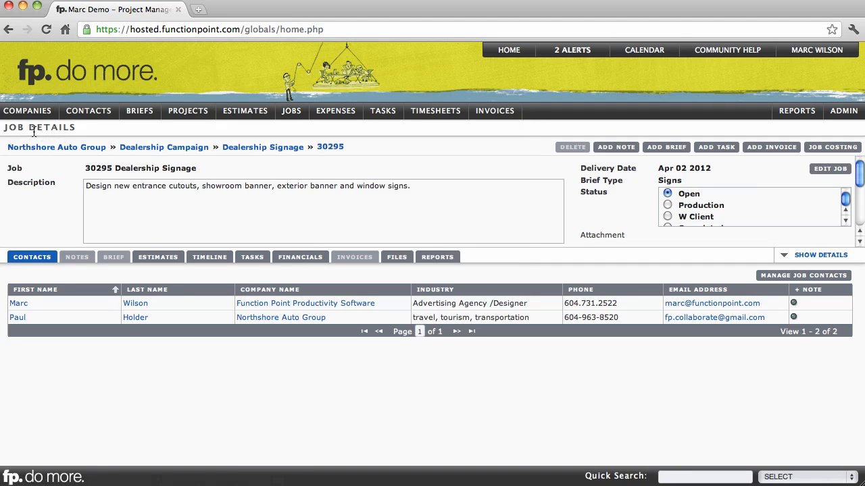
left_click_drag(3, 128, 71, 127)
left_click(71, 127)
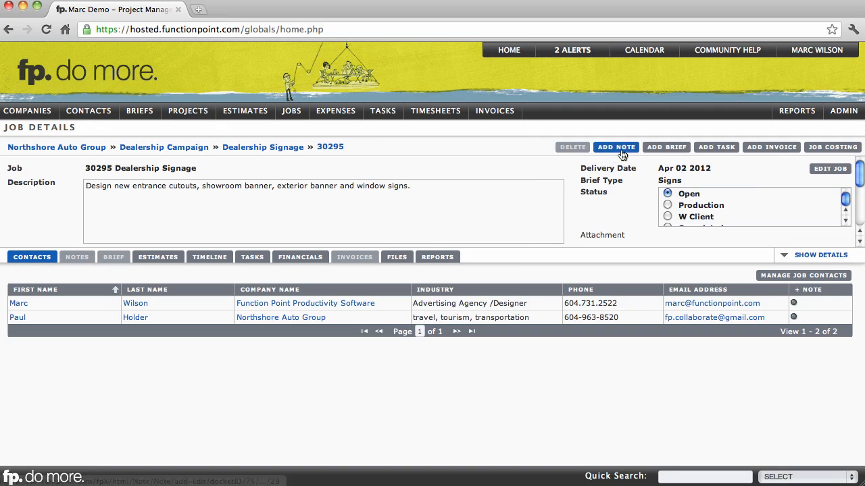
- Start adding an invoice to the Dealership Signage job
left_click(758, 149)
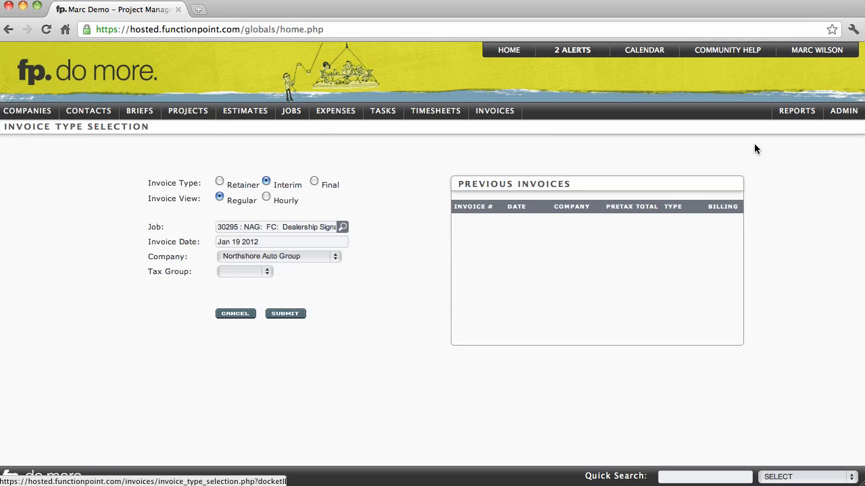
left_click_drag(32, 132, 140, 128)
left_click(140, 129)
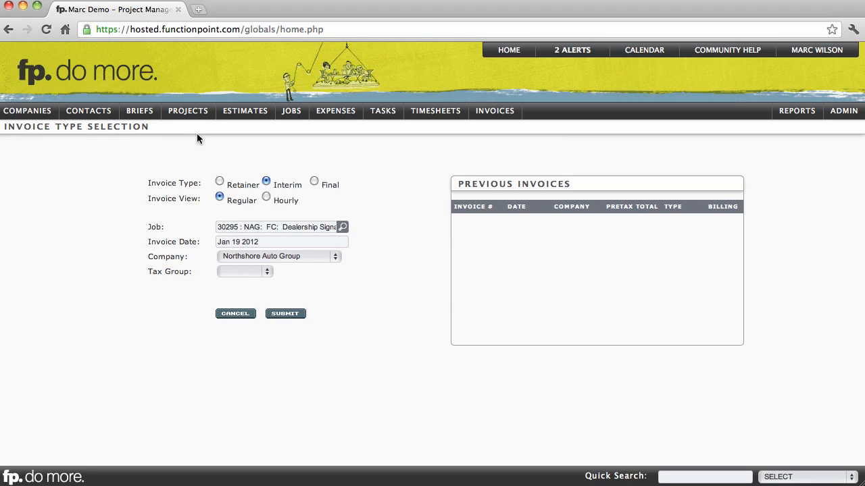
- Review the invoice type, date and tax group options, then submit an Interim, Regular invoice dated Jan 19 2012 with no tax group
left_click_drag(228, 185, 338, 184)
left_click(325, 187)
left_click_drag(275, 186, 292, 173)
left_click(292, 170)
left_click(277, 242)
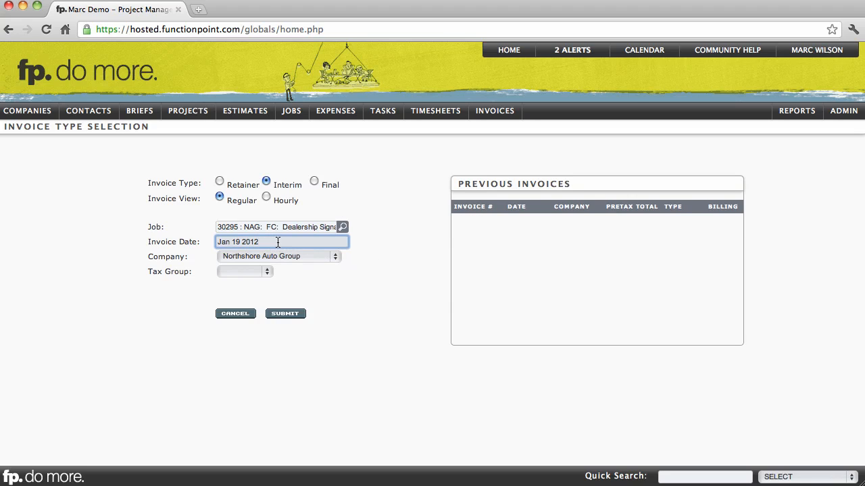
left_click(269, 272)
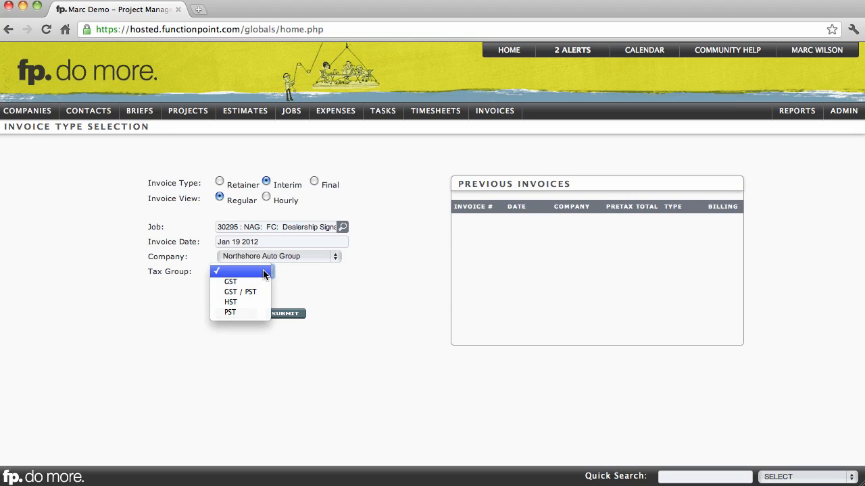
left_click(303, 276)
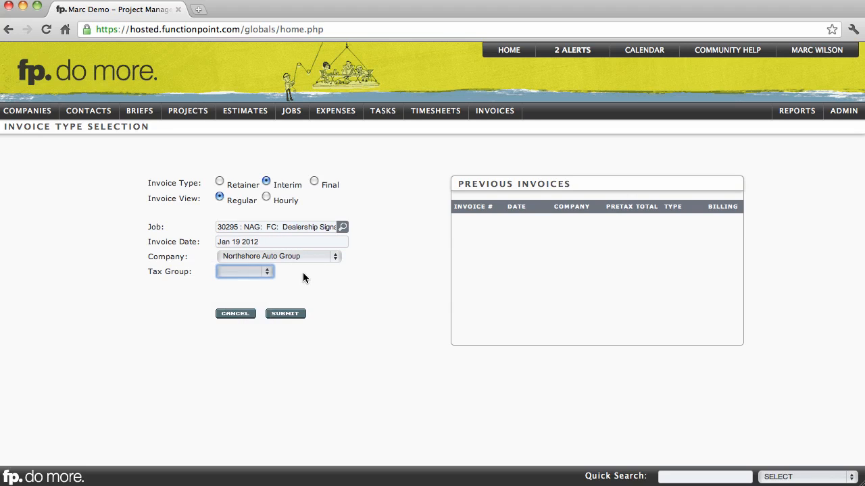
left_click(303, 275)
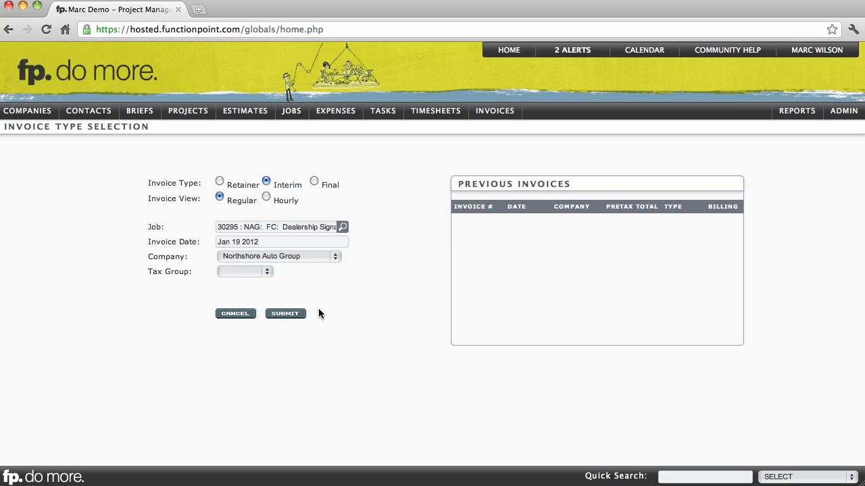
left_click(286, 315)
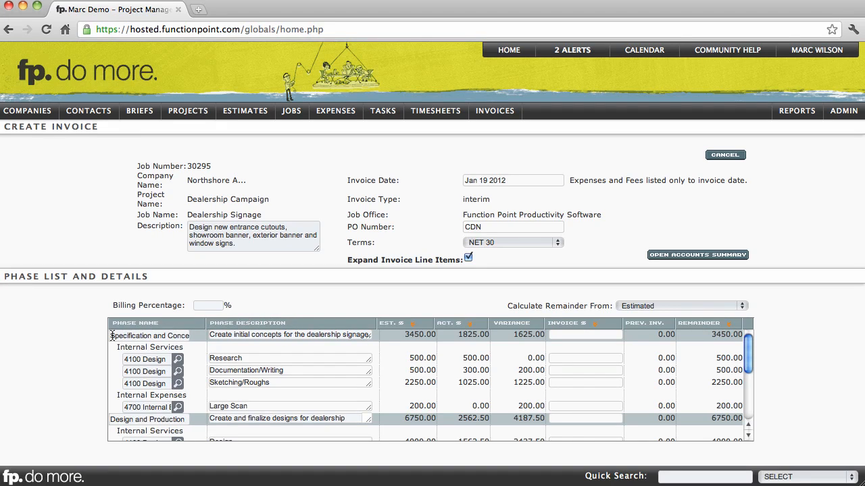
- Examine the invoice's phases and services, its date, and the estimated, actual and variance amounts per line
left_click_drag(110, 335, 196, 349)
left_click(215, 358)
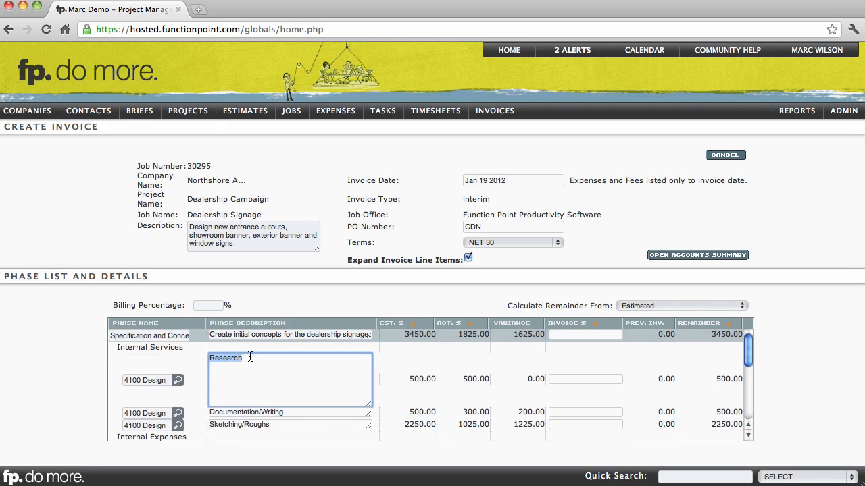
left_click(234, 345)
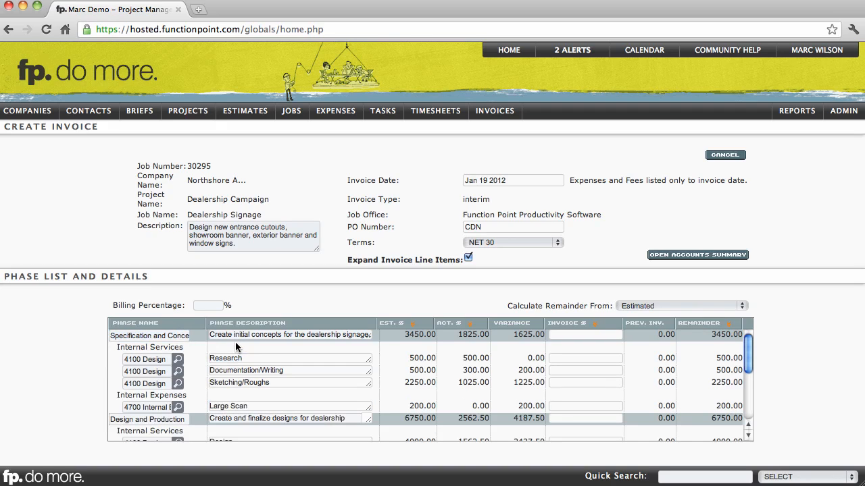
left_click_drag(413, 358, 482, 371)
left_click(479, 180)
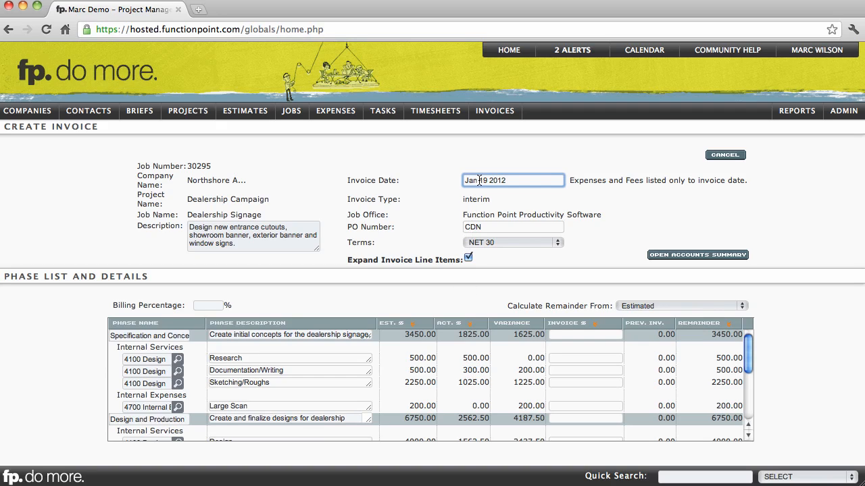
mouse_move(518, 370)
left_mouse_down()
mouse_move(539, 370)
mouse_move(536, 382)
left_mouse_up()
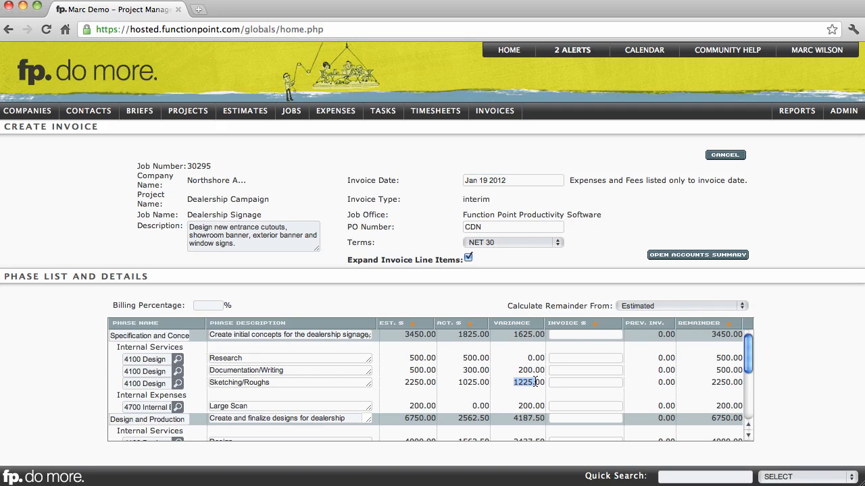
- Examine the previously invoiced and remainder amounts, and keep the remainder calculated from Estimated
mouse_move(659, 358)
left_mouse_down()
mouse_move(671, 360)
mouse_move(668, 371)
left_mouse_up()
left_click(710, 364)
left_click_drag(715, 358, 735, 358)
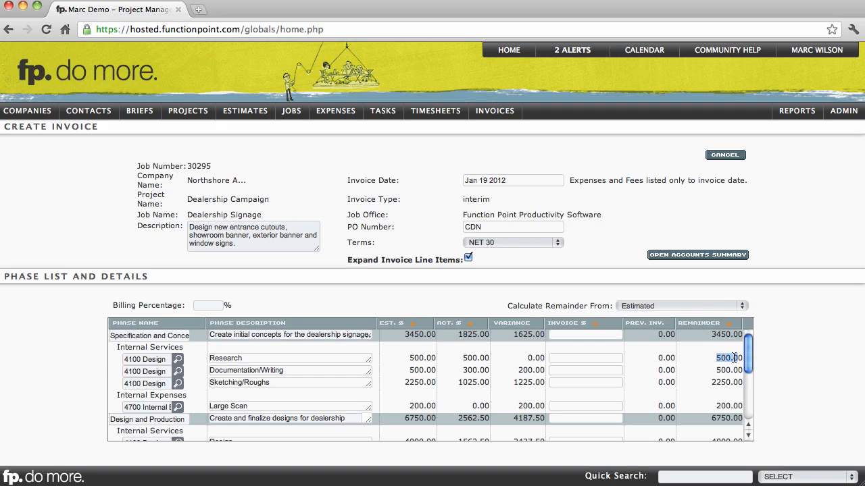
left_click(728, 358)
left_click_drag(659, 359, 675, 358)
left_click(672, 357)
left_click(656, 306)
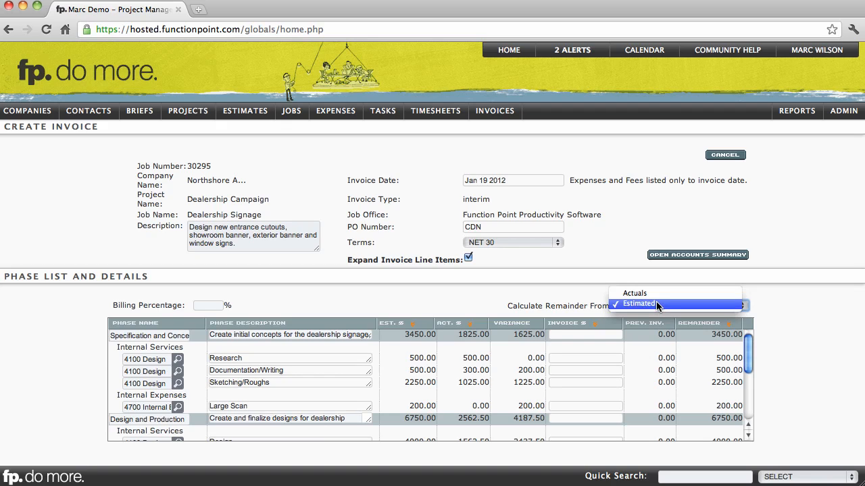
left_click(656, 304)
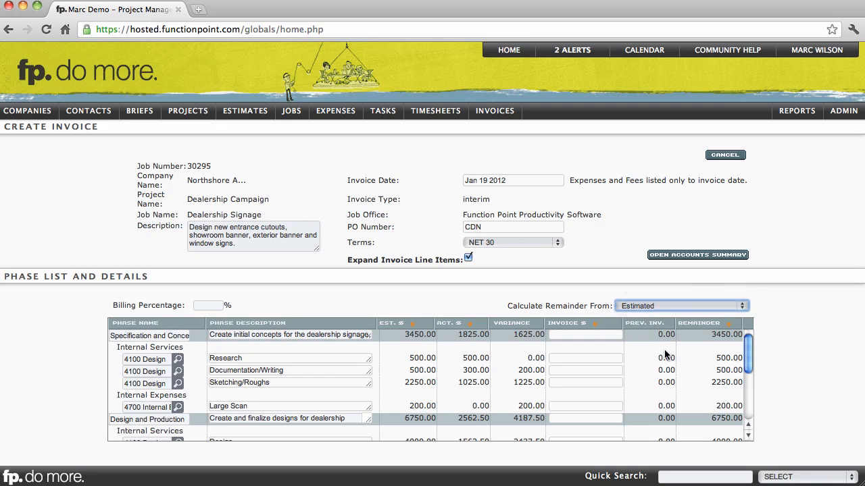
- Try filling the invoice amounts from the estimated, actual and remainder figures in turn
left_click(607, 358)
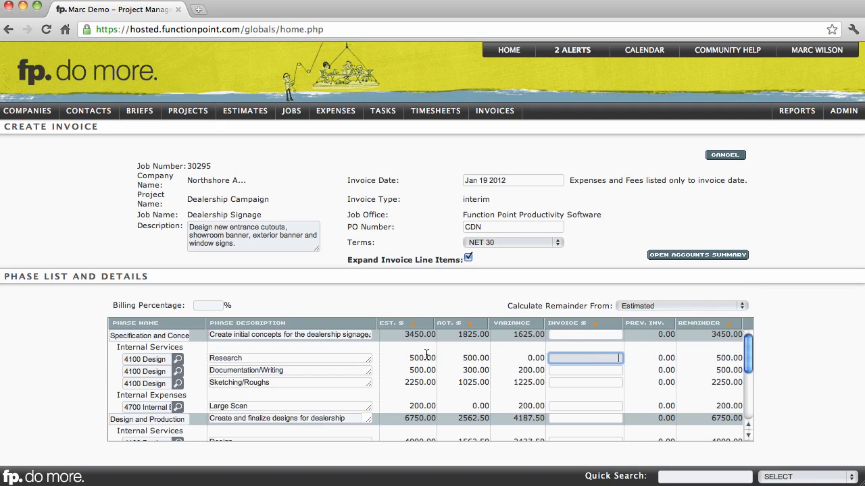
left_click(413, 328)
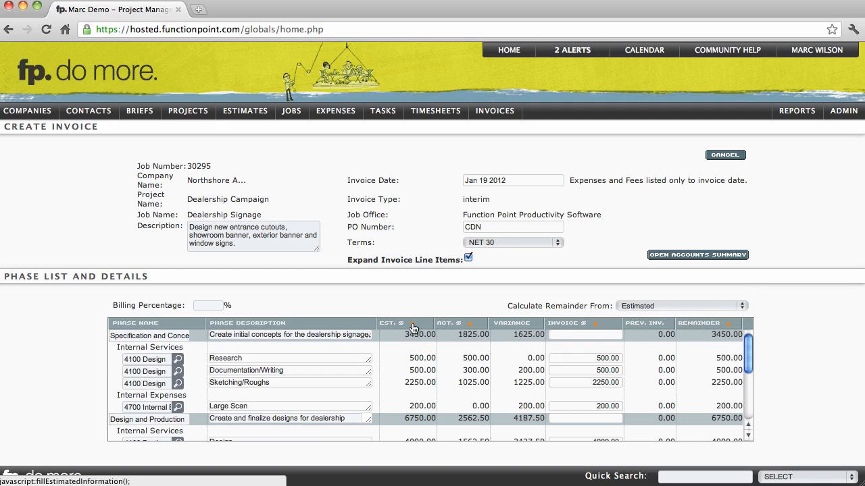
left_click(597, 359)
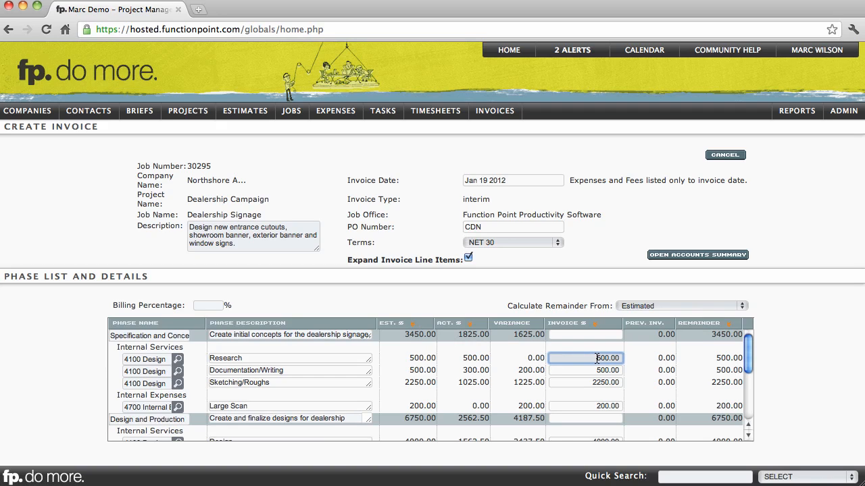
left_click(471, 328)
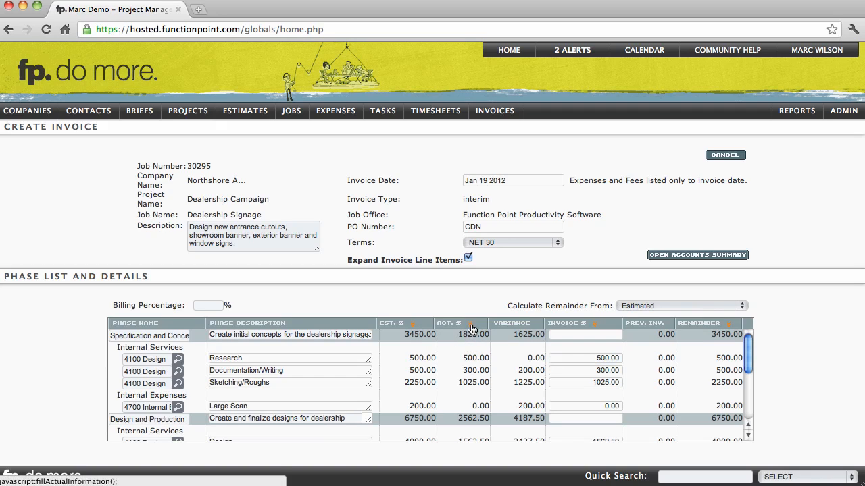
left_click(728, 327)
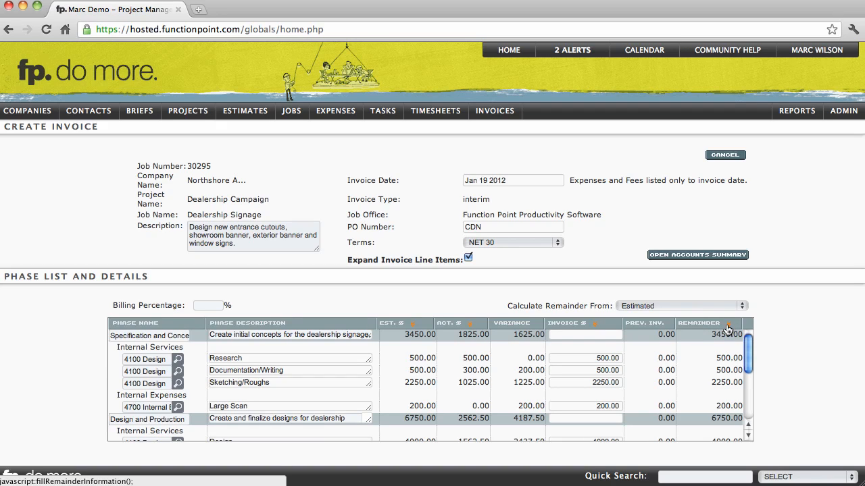
- Set the billing percentage to 50 and fill the invoice amounts from the estimated figures
left_click(209, 308)
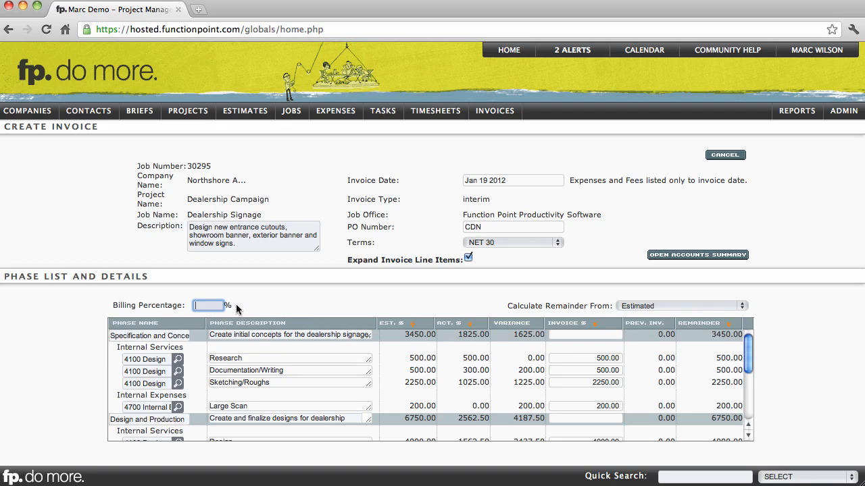
type("50")
left_click(349, 302)
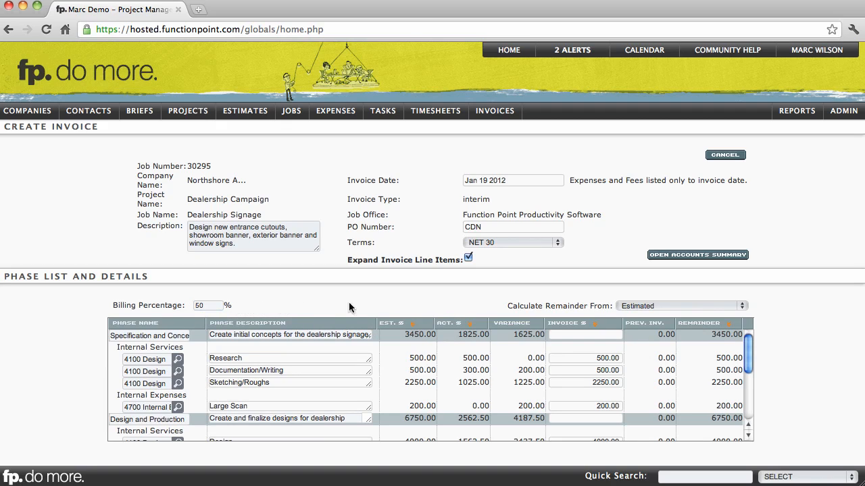
left_click(411, 324)
- Set the invoice amounts to 500 for Research and 400 for Documentation/Writing
left_click_drag(589, 358, 628, 361)
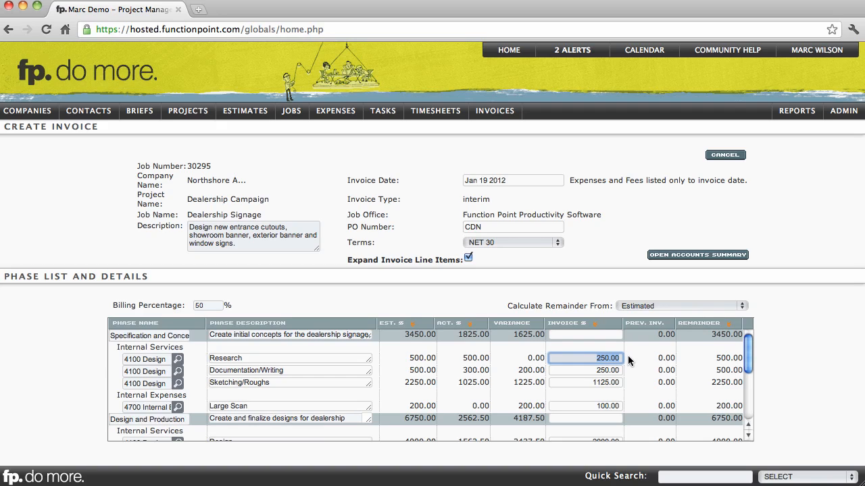
type("500")
key("Tab")
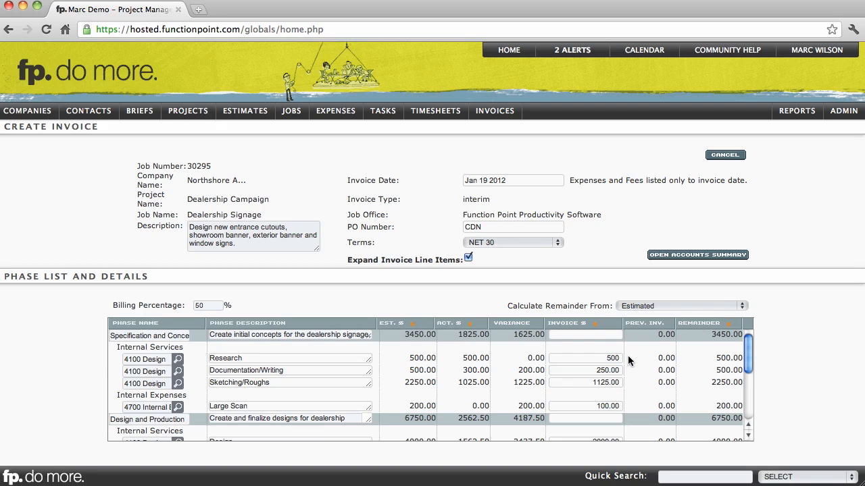
key("Delete")
key("Delete")
key("Delete")
key("Delete")
key("Delete")
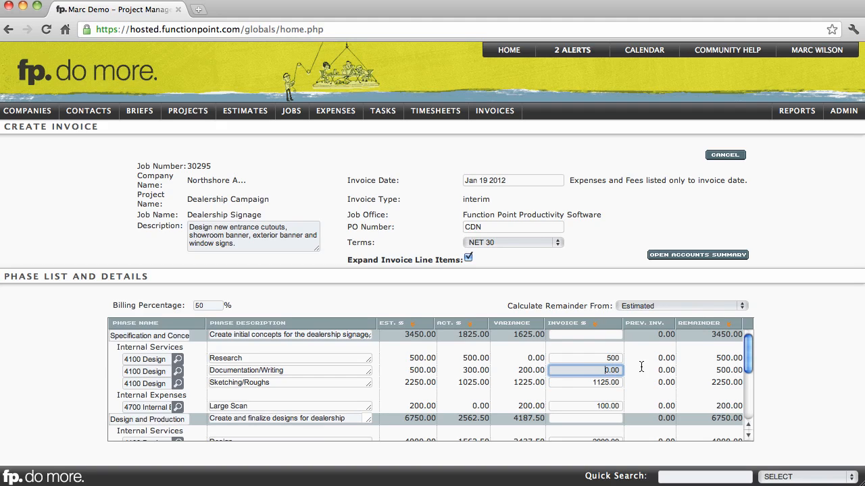
type("400")
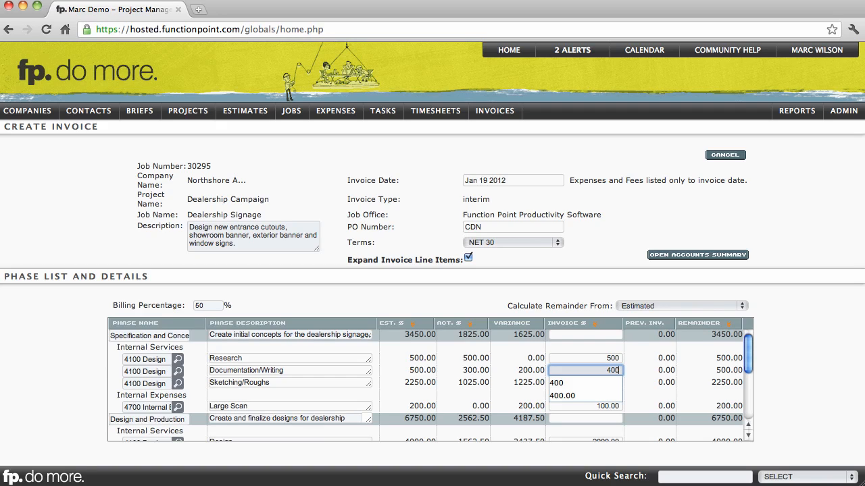
- Set the invoice amount for Sketching/Roughs to 1000
double_click(599, 383)
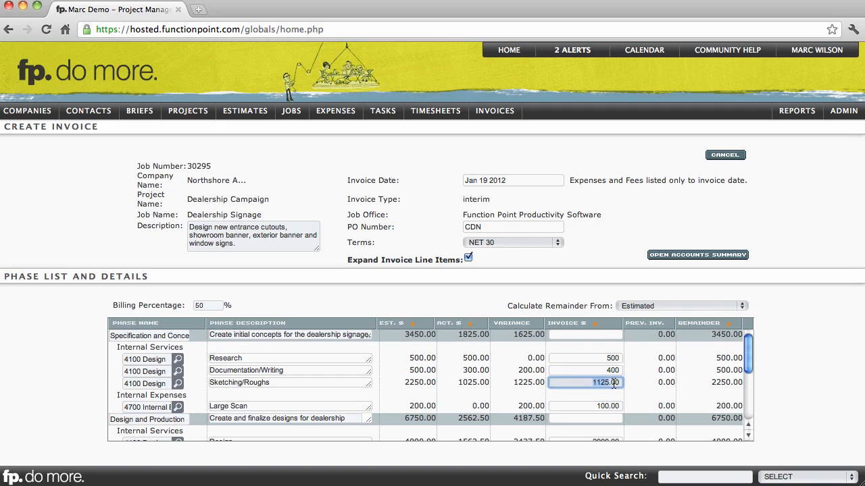
type("1000")
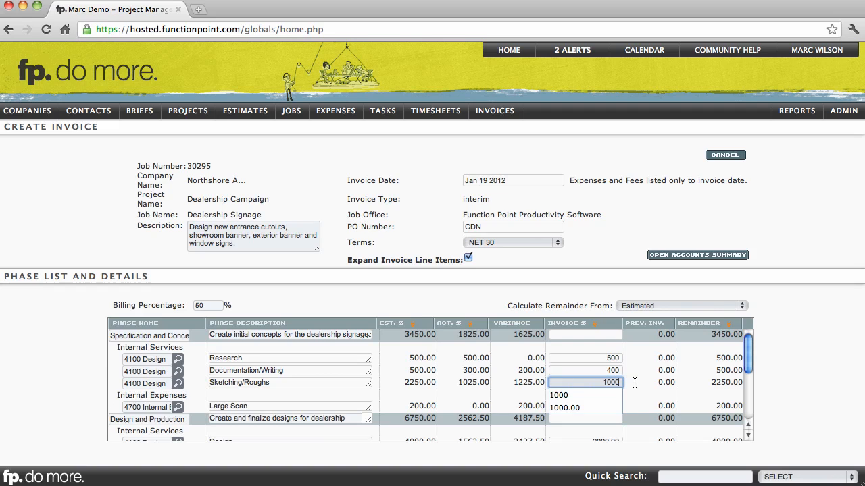
left_click(642, 382)
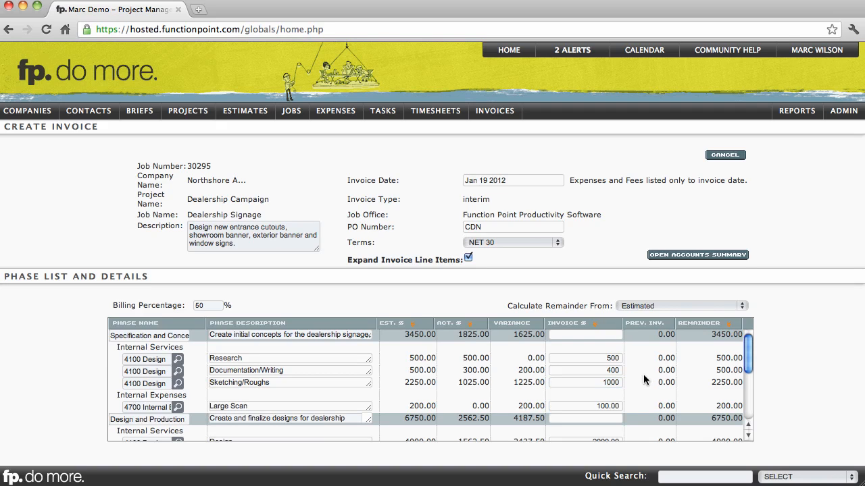
- Examine the External Expenses under the Printing phase at the end of the invoice's phase list
scroll(644, 380, "down", 5)
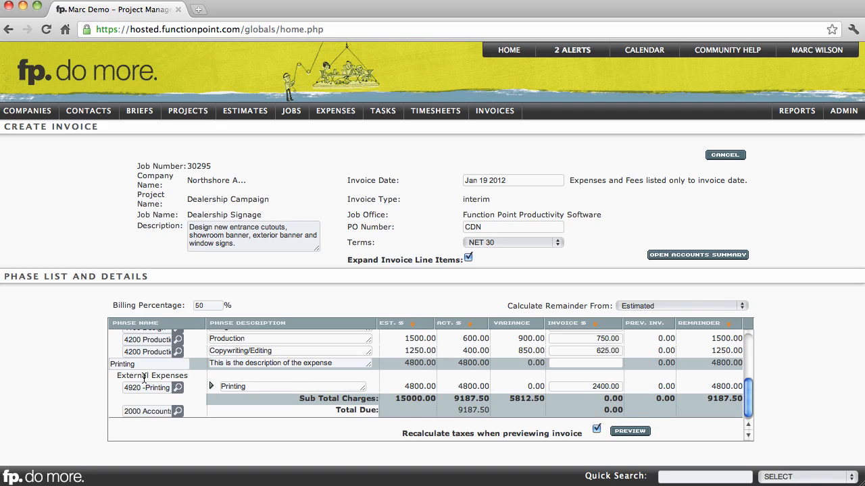
left_click_drag(129, 376, 181, 375)
left_click(182, 375)
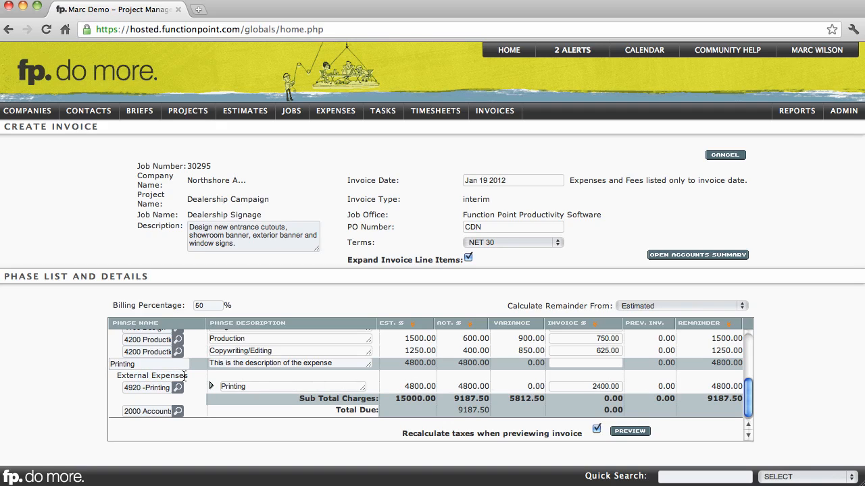
- Expand the external Printing expense under the Printing phase to show its individual purchased items
left_click(230, 389)
left_click(247, 375)
left_click_drag(457, 386, 482, 388)
left_click(473, 386)
left_click(211, 387)
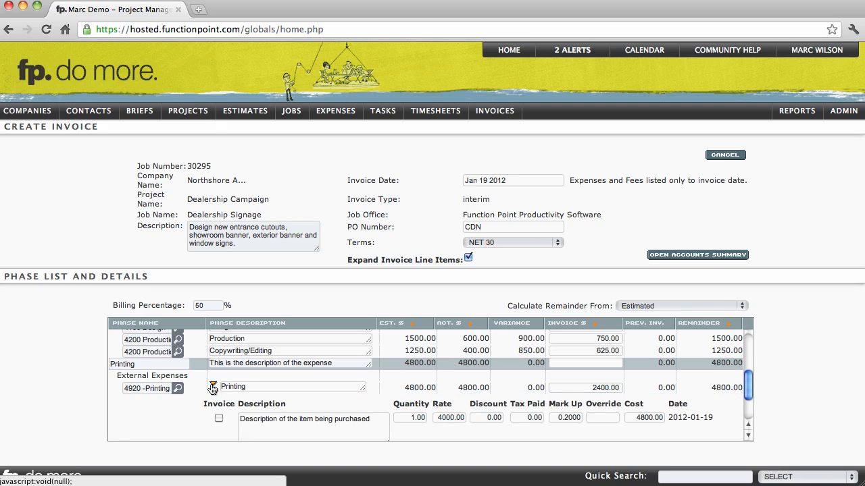
scroll(213, 391, "down", 1)
scroll(214, 392, "down", 1)
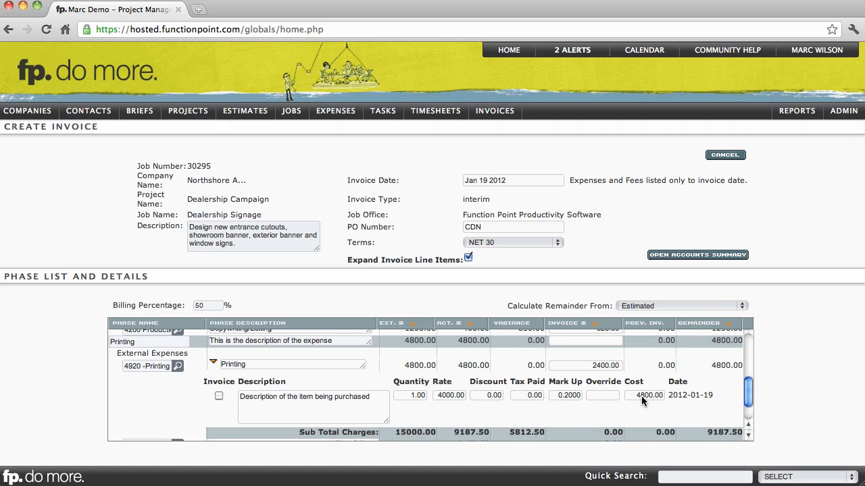
- Set the external Printing expense's invoice amount to 4800 and mark its purchased item for invoicing
left_click(592, 366)
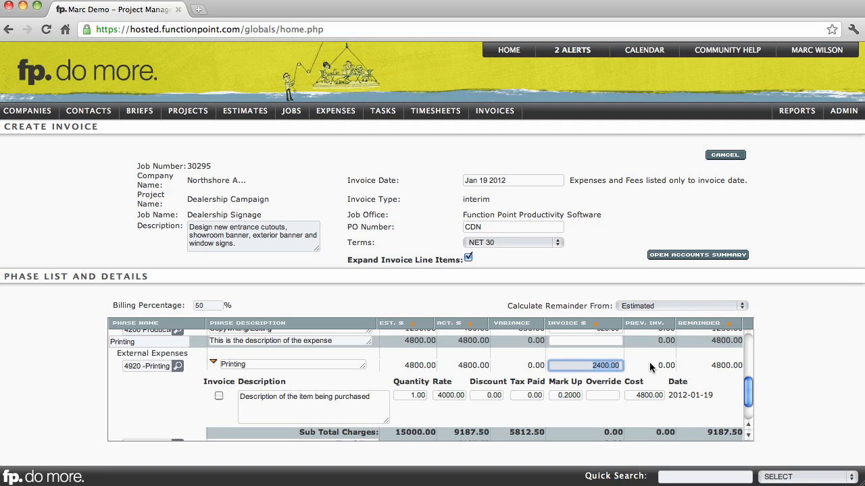
type("4800")
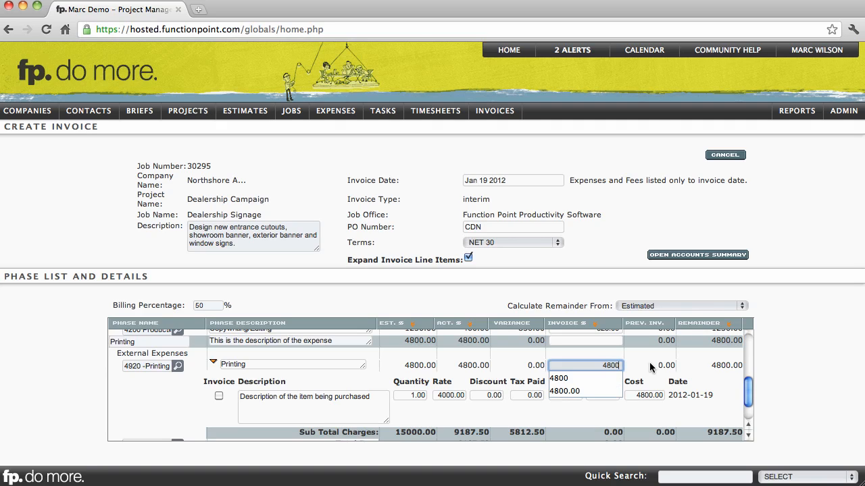
left_click(647, 365)
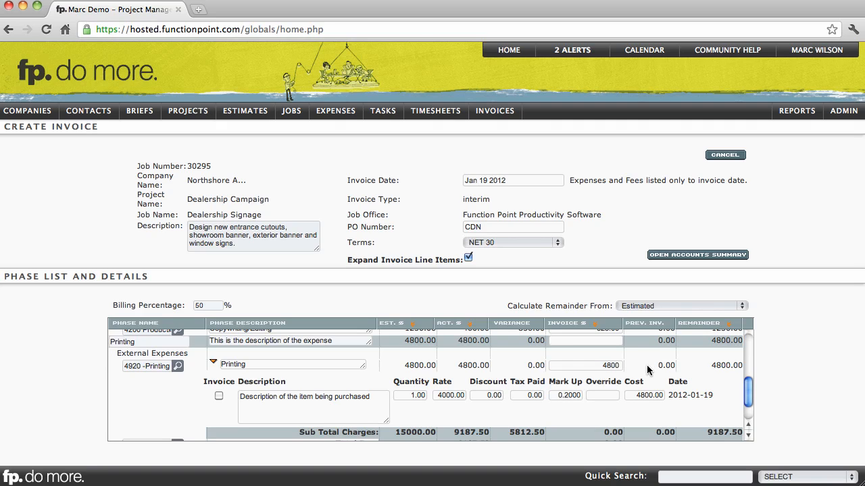
left_click(217, 396)
scroll(218, 406, "down", 2)
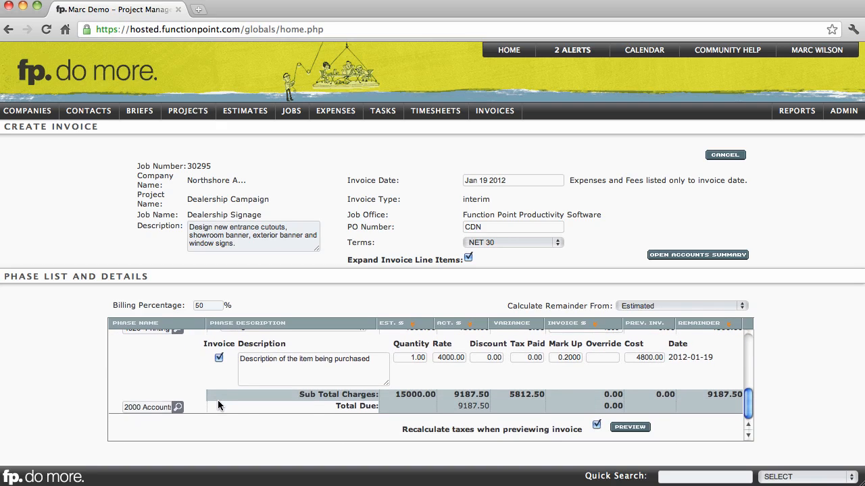
- Preview the invoice with recalculated totals and create the invoice
left_click(622, 427)
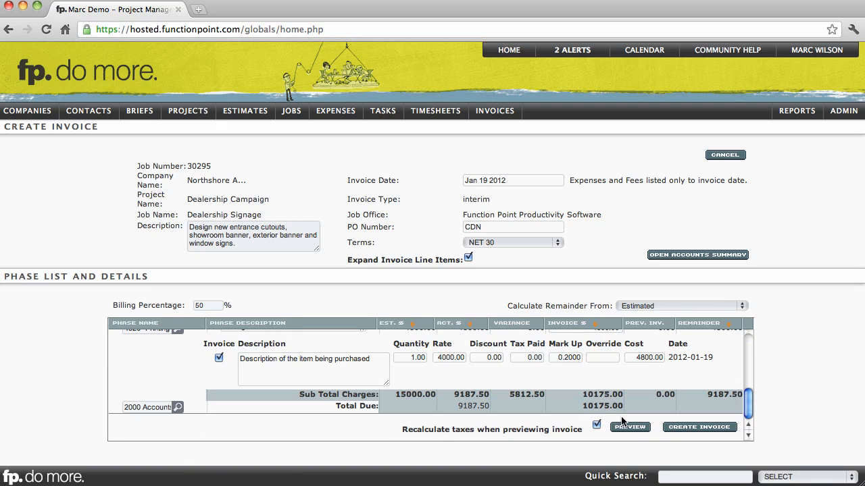
left_click_drag(582, 406, 621, 405)
left_click(678, 428)
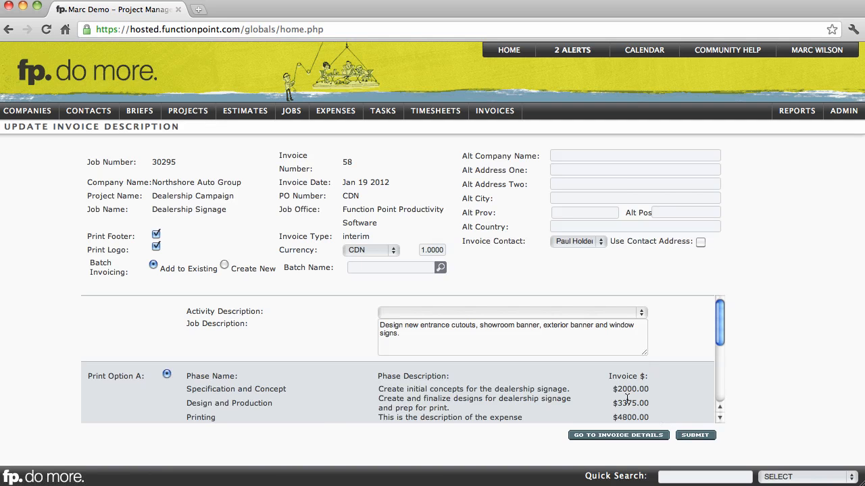
- Keep CDN as the invoice currency and review the job description and both print options
left_click(393, 251)
left_click(391, 249)
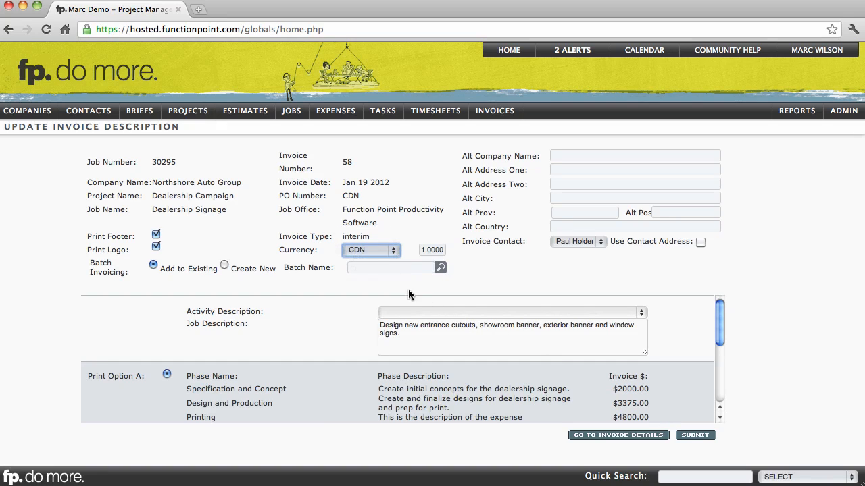
left_click(412, 334)
scroll(413, 333, "down", 3)
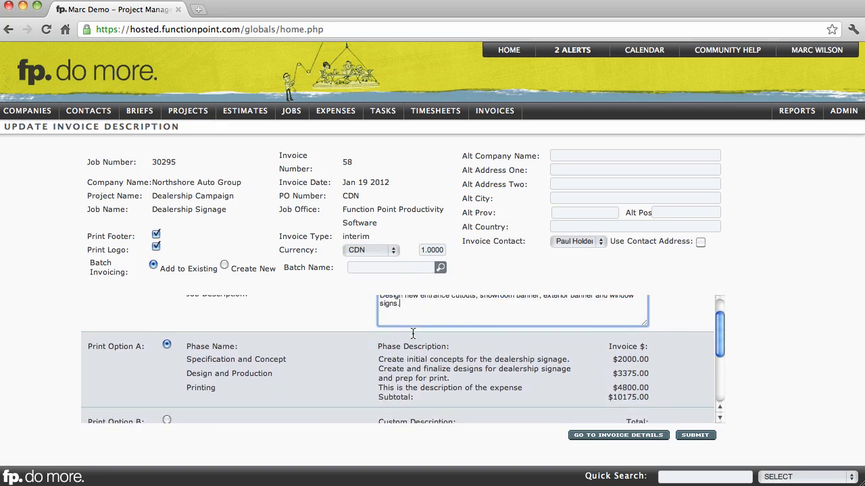
left_click(415, 369)
scroll(416, 367, "down", 2)
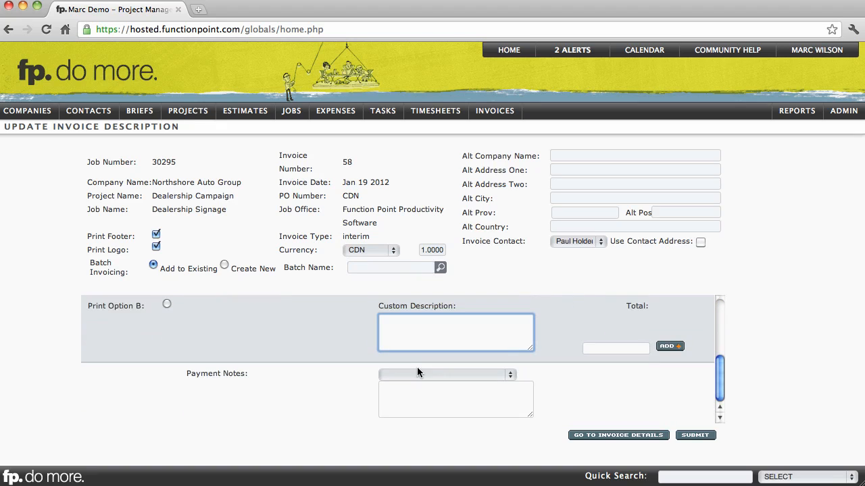
- Add the Thank You payment note and submit the invoice description
left_click(417, 371)
left_click(417, 386)
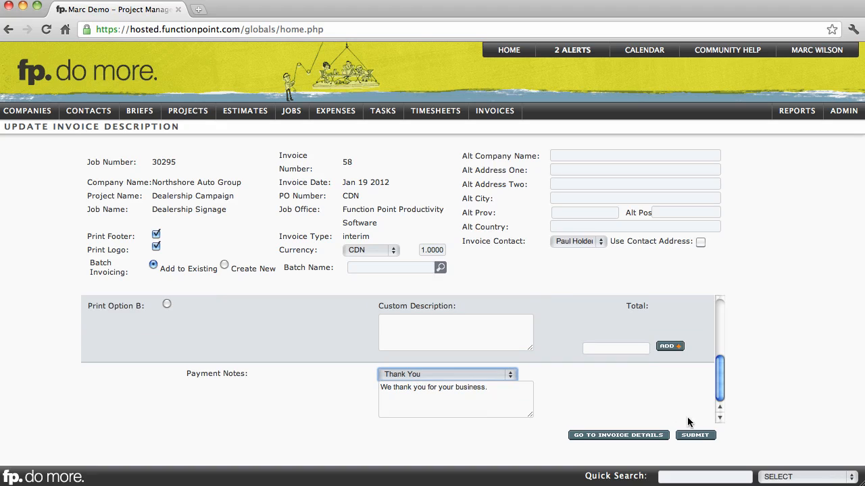
left_click(690, 436)
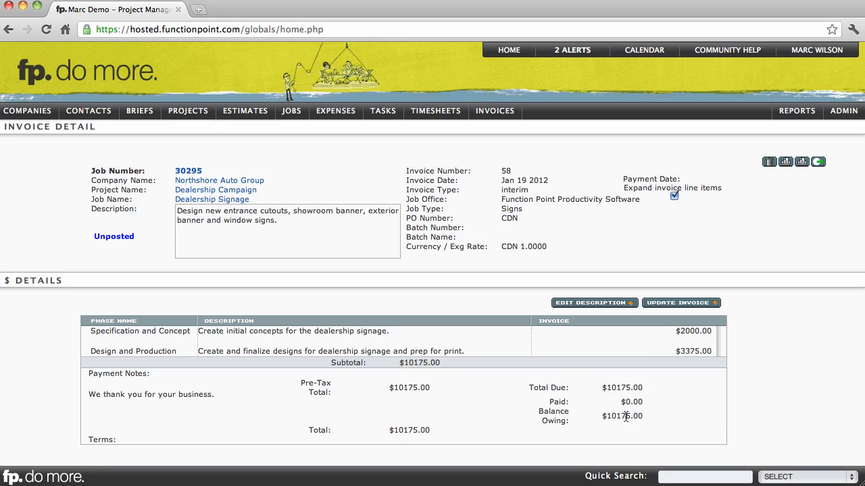
- Open the invoice printout, review its scope of work and costs at a larger size, and close it
left_click(785, 163)
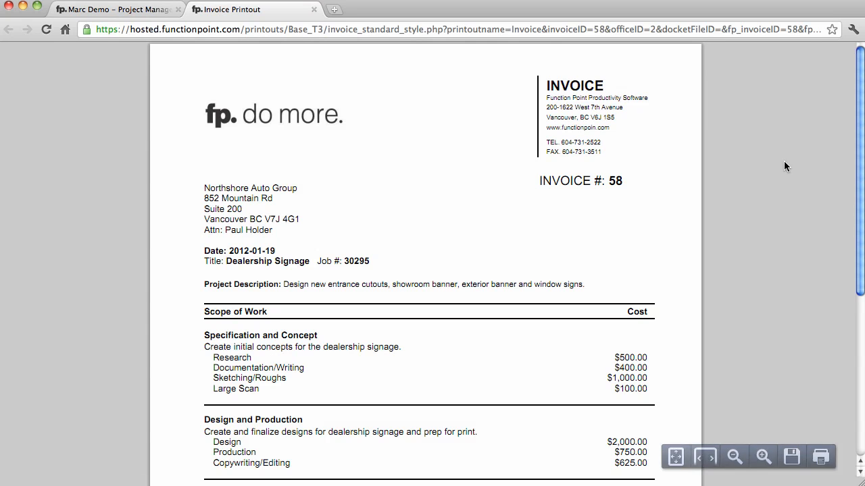
left_click(763, 457)
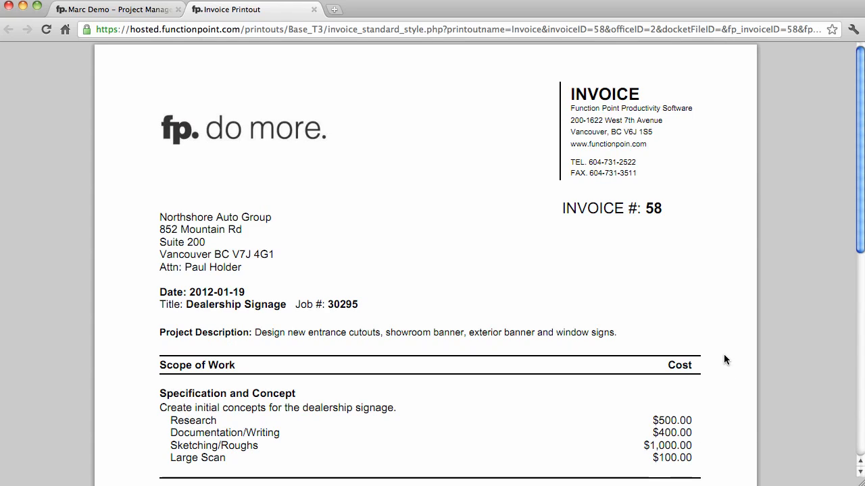
scroll(724, 354, "down", 3)
scroll(725, 354, "down", 6)
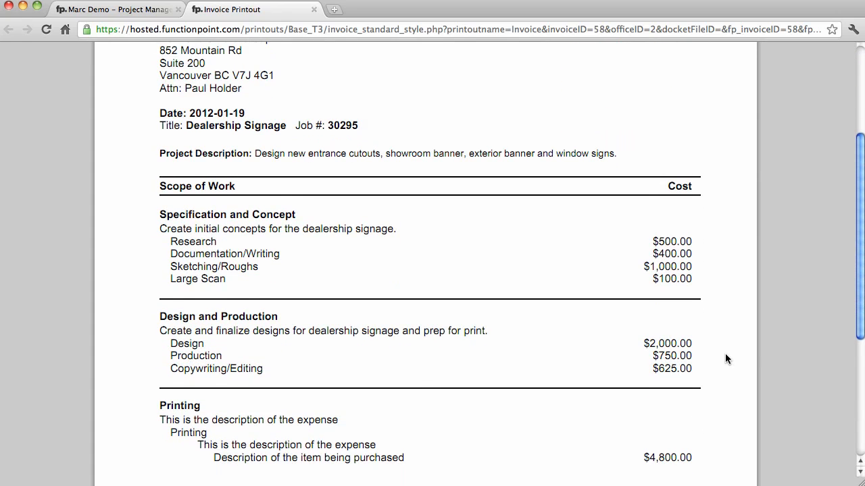
scroll(725, 359, "up", 10)
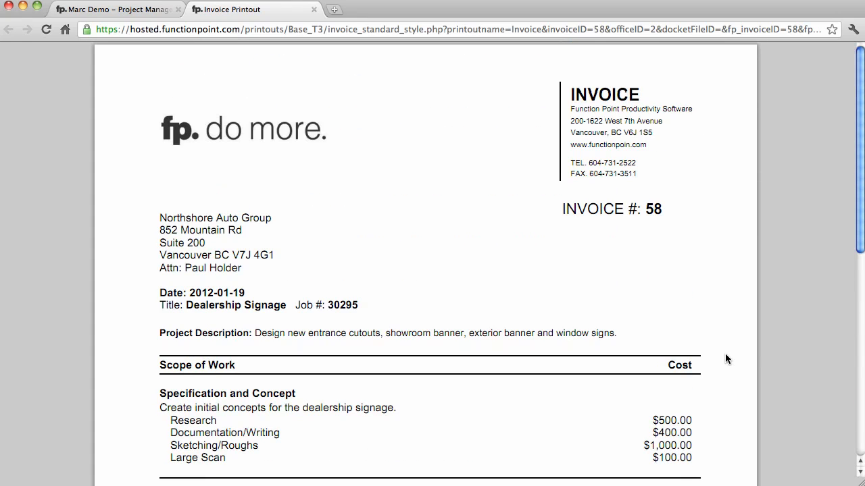
left_click(313, 9)
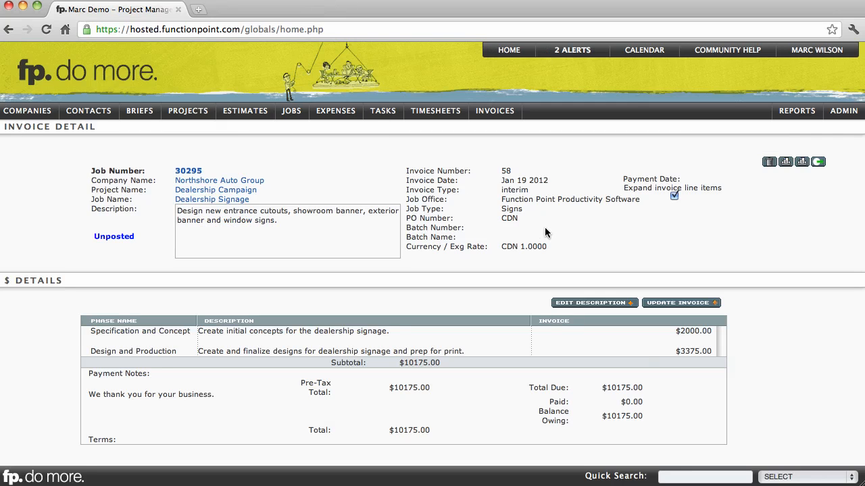